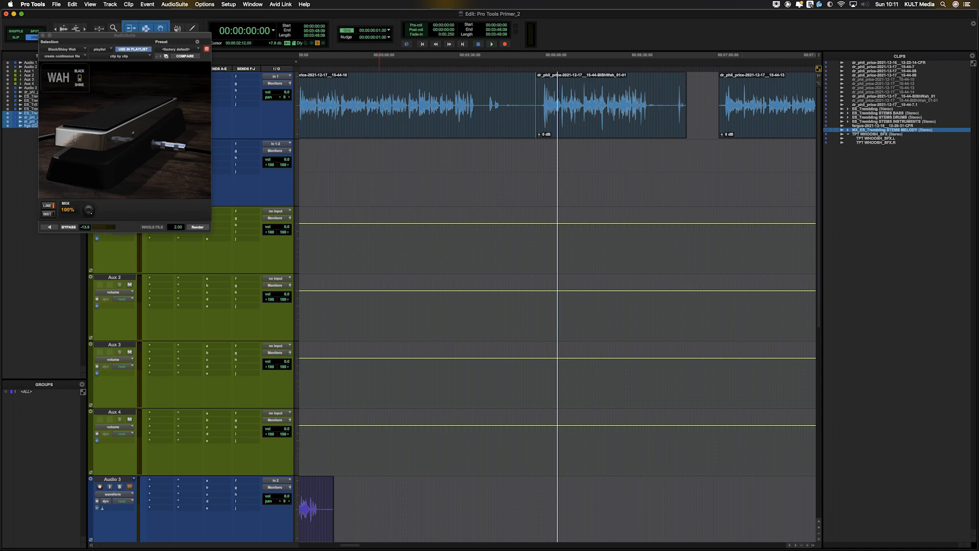
Close the AudioSuite wah plugin window and zoom out to show every clip in the session.
click(42, 36)
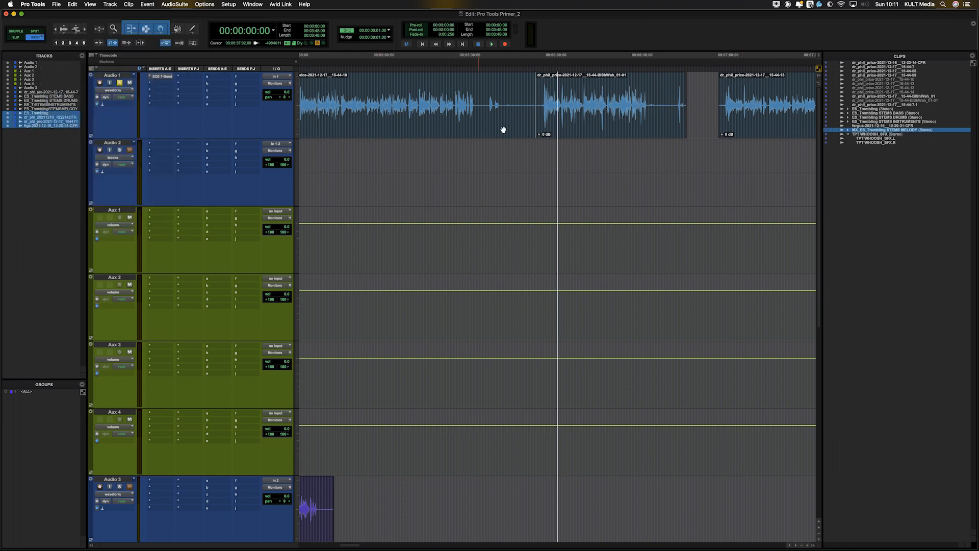
key(super+bracketleft)
key(super+bracketleft)
Select the stereo MX_ES_Trembling STEMS MELODY clip in the Clips list.
click(634, 153)
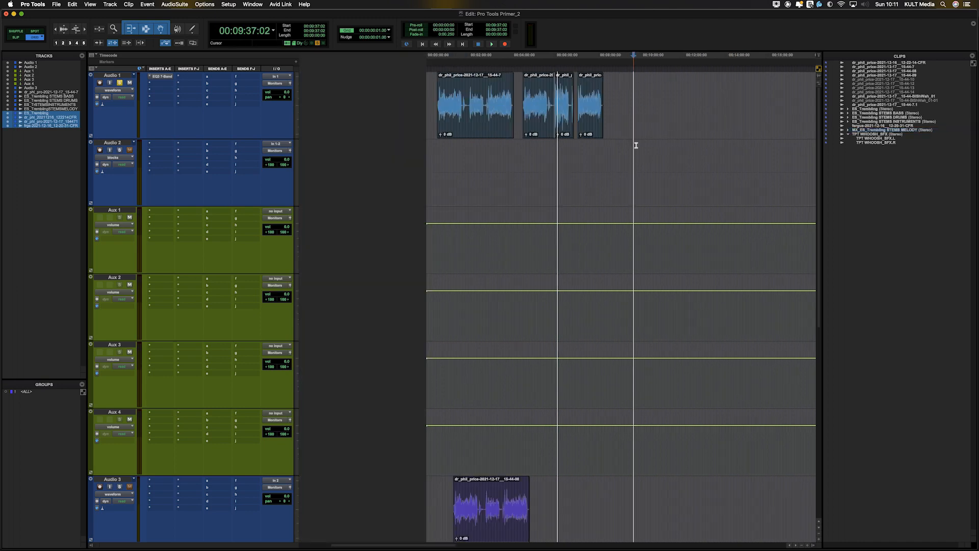
click(880, 130)
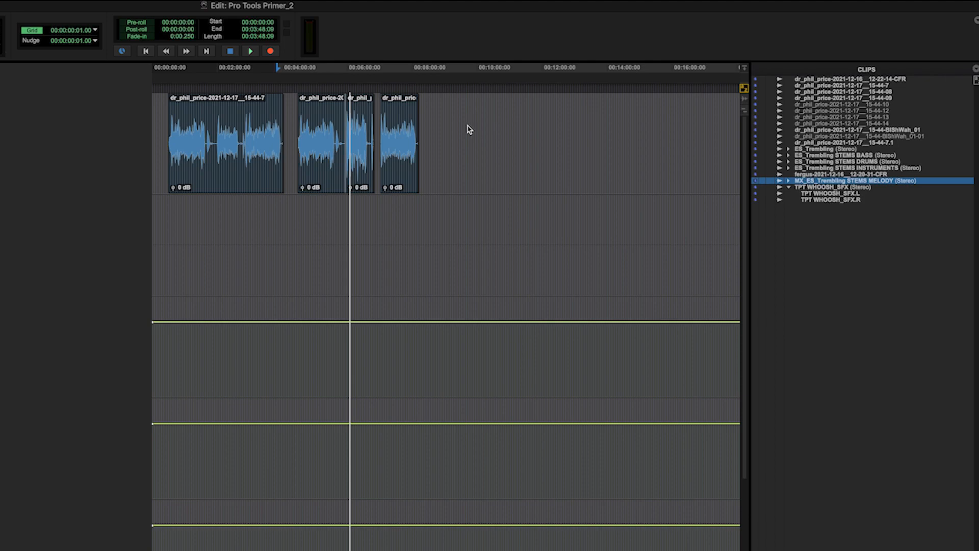
Expand the melody clip into its .L and .R halves and leave MELODY.L selected for placement.
click(789, 183)
click(881, 253)
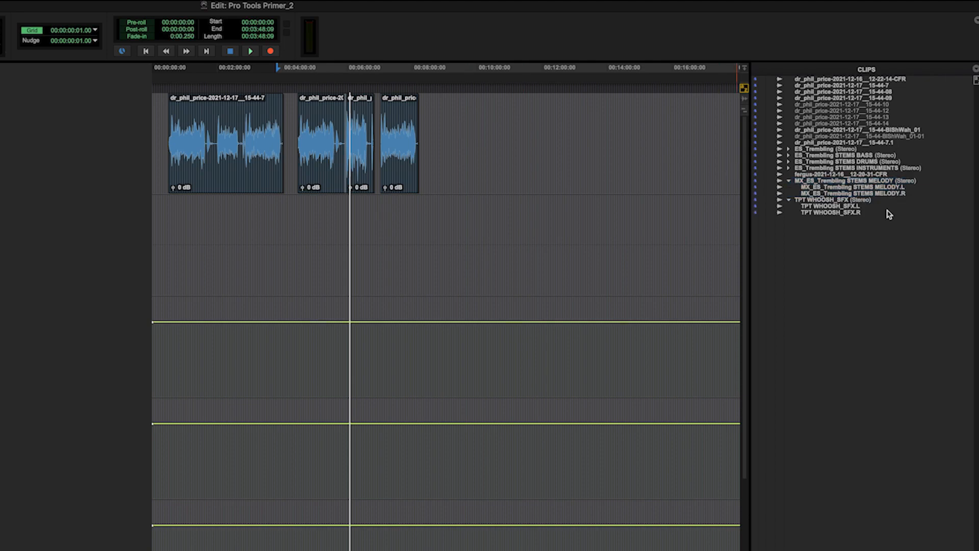
click(873, 189)
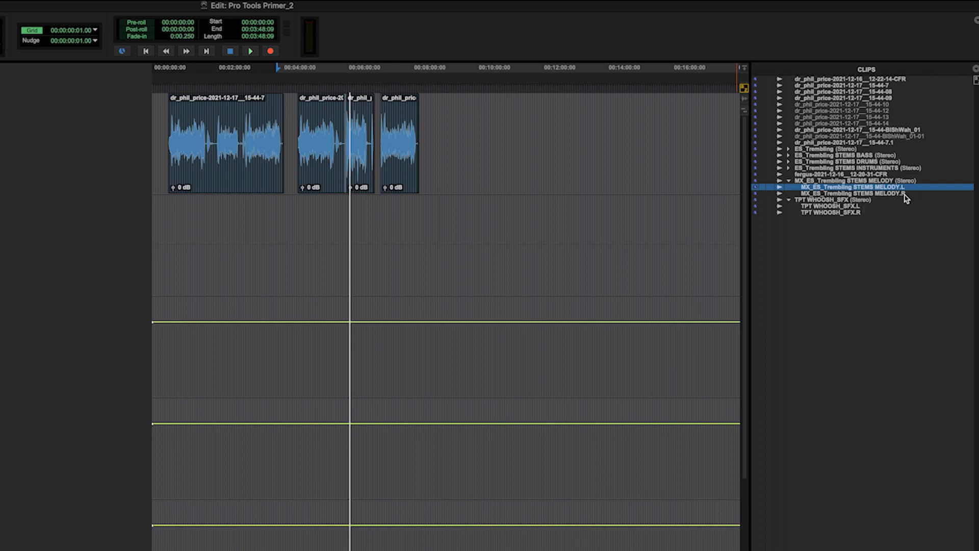
click(906, 195)
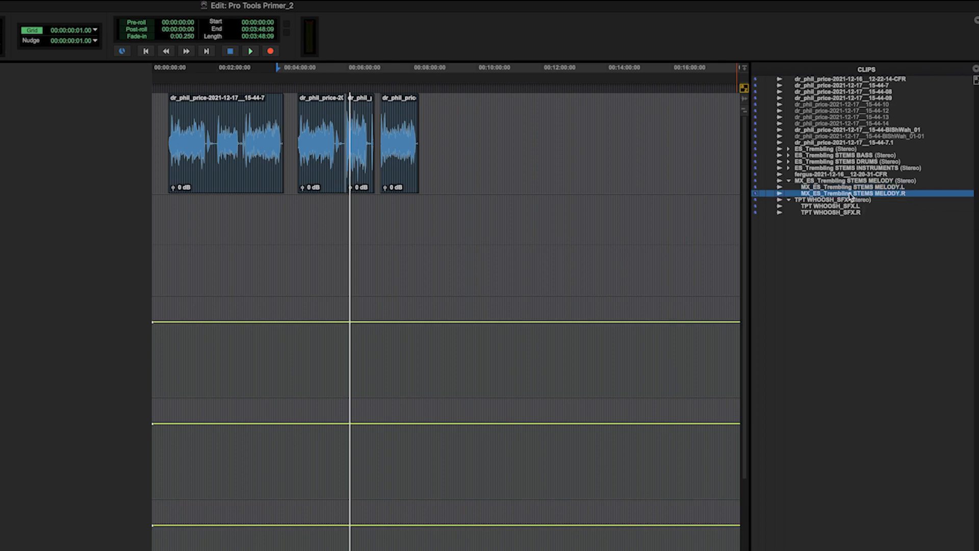
click(792, 186)
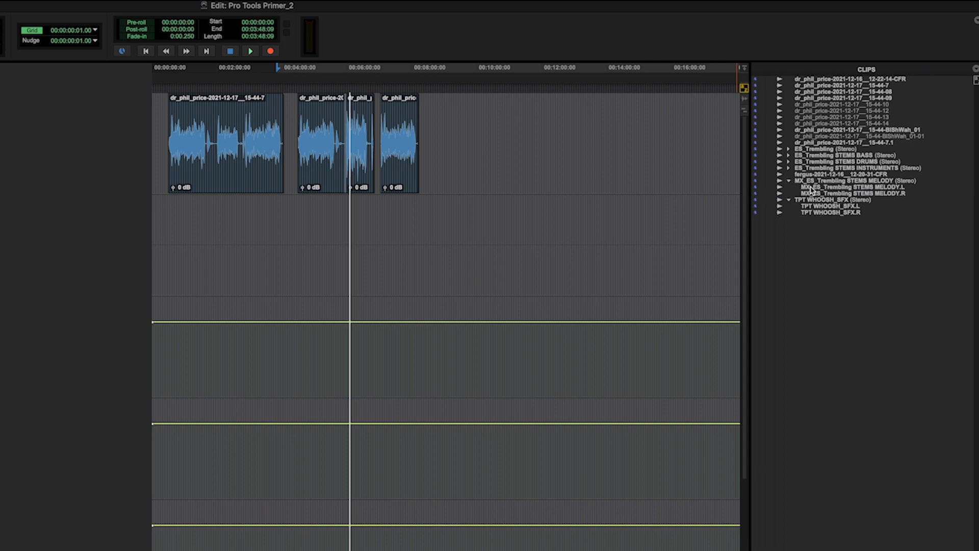
click(813, 189)
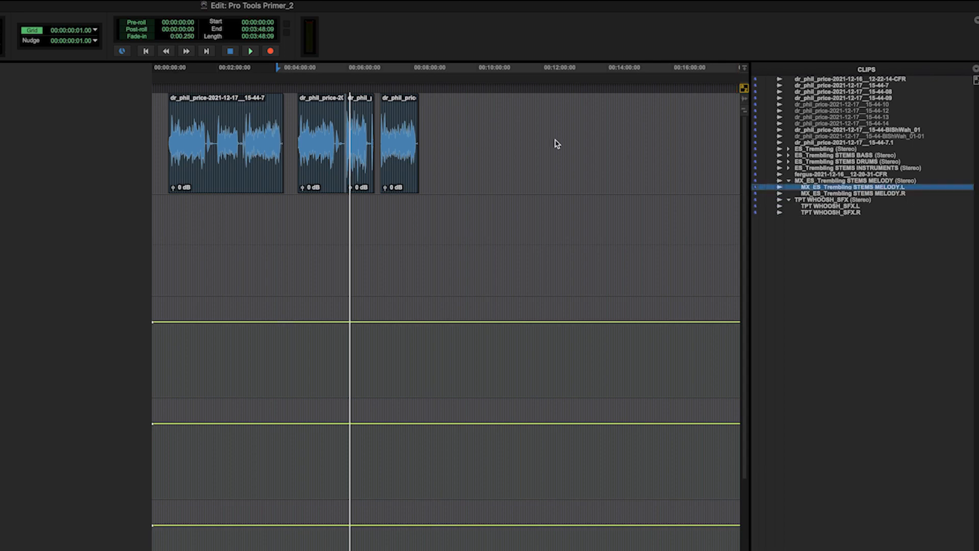
Place MELODY.L on Audio 1 and the stereo melody clip on a lower track, then collapse the clip group.
drag(557, 143, 450, 127)
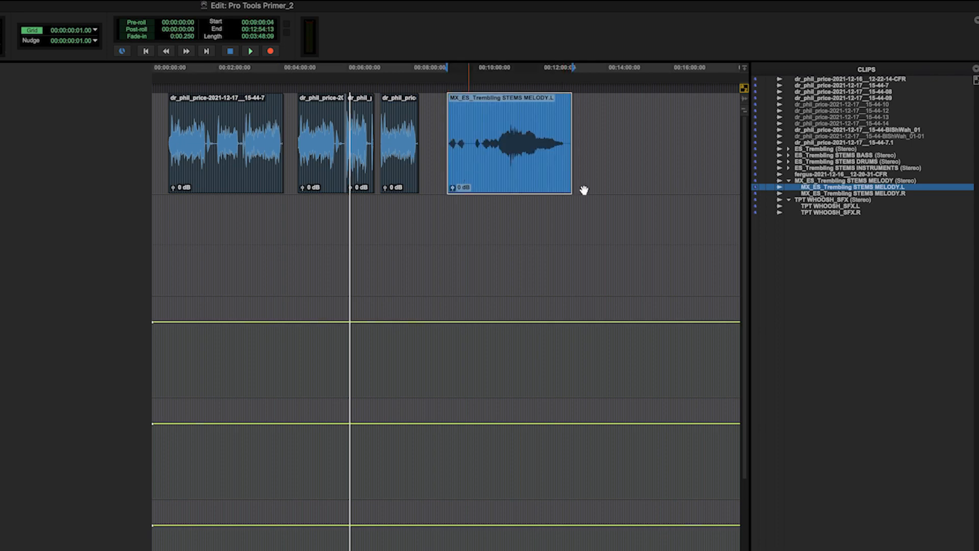
drag(811, 181, 448, 213)
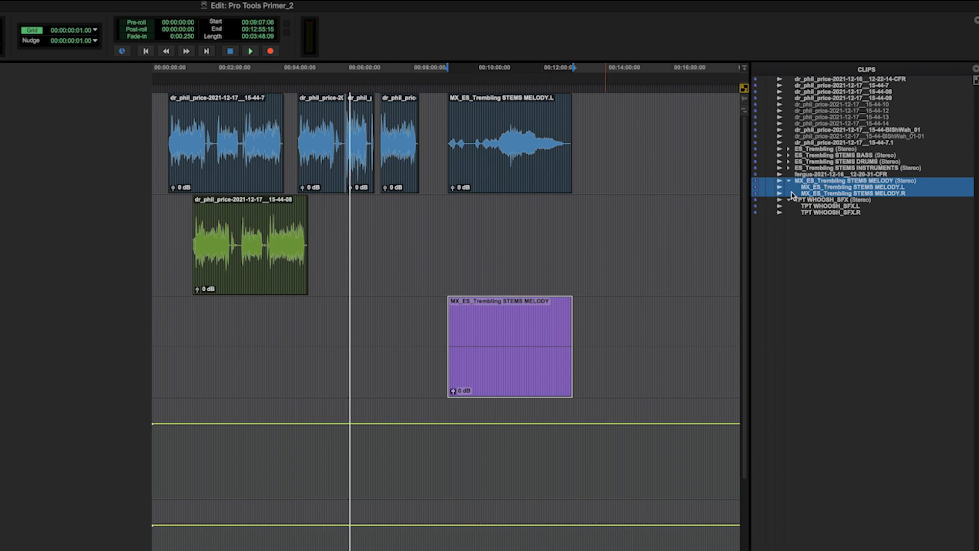
click(789, 180)
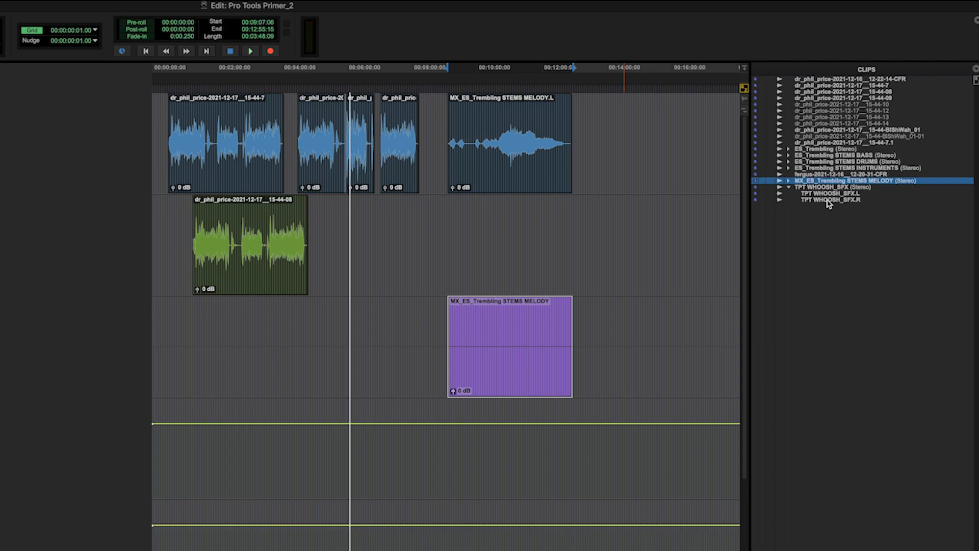
Drop the stereo melody clip across the two mono tracks as aligned MELODY.L and MELODY.R, then clear the selection.
drag(823, 184, 603, 156)
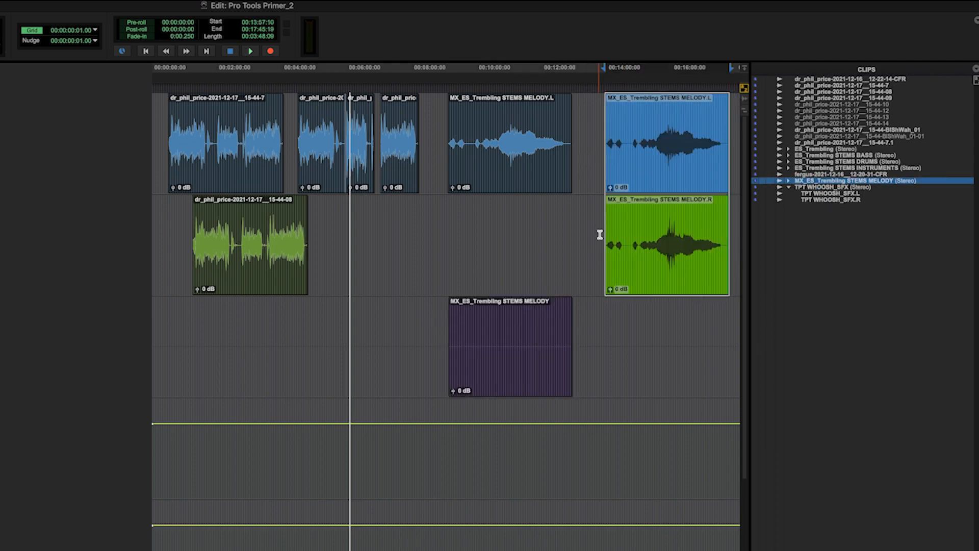
click(524, 387)
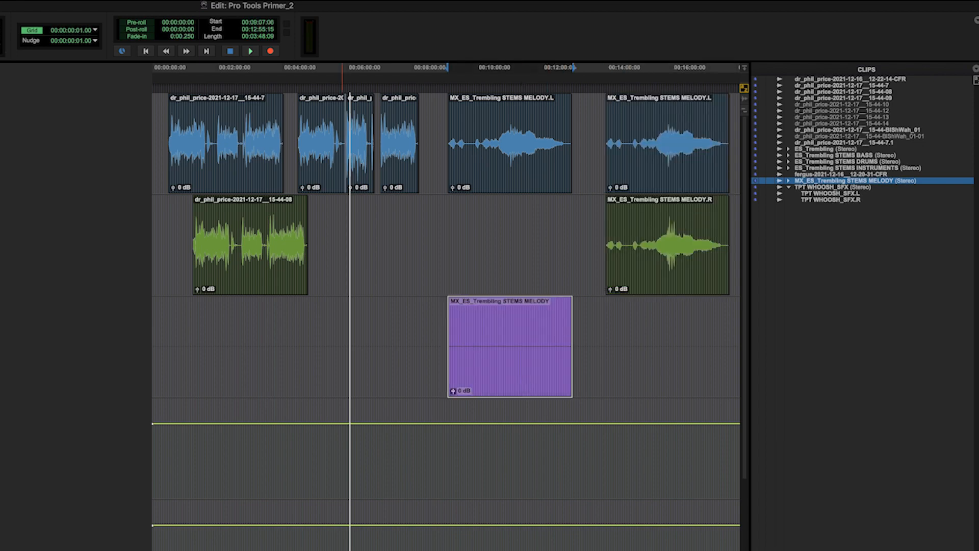
click(589, 124)
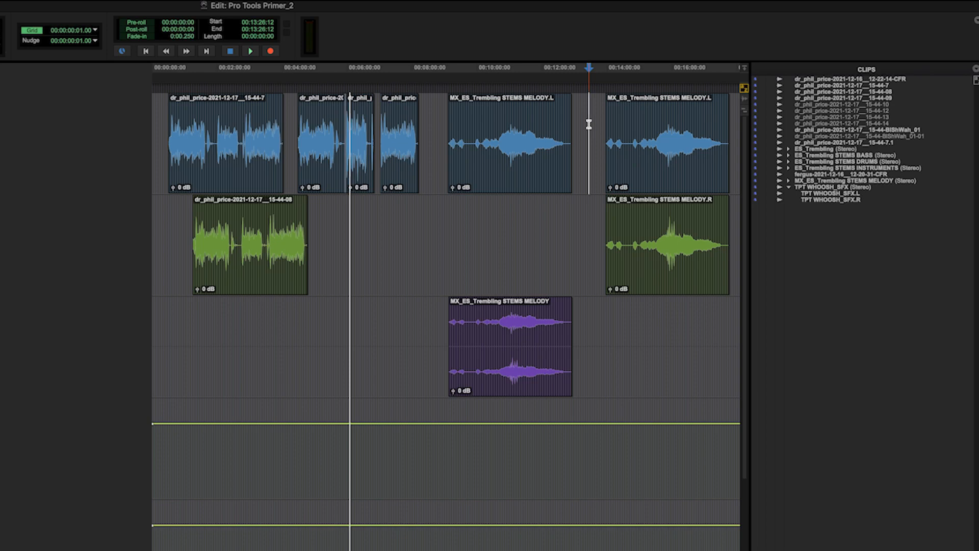
mouse_move(436, 114)
mouse_down()
mouse_move(427, 114)
mouse_move(438, 112)
mouse_up()
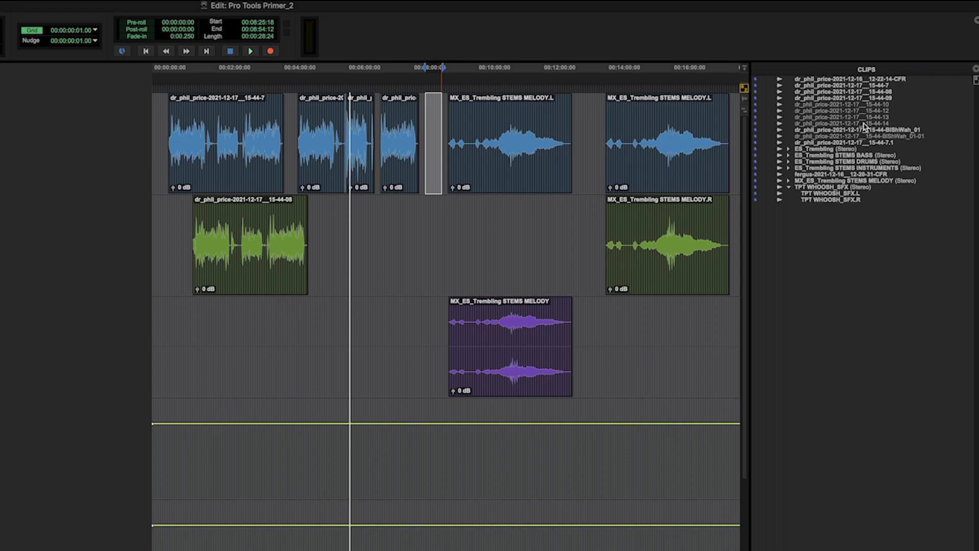
click(854, 137)
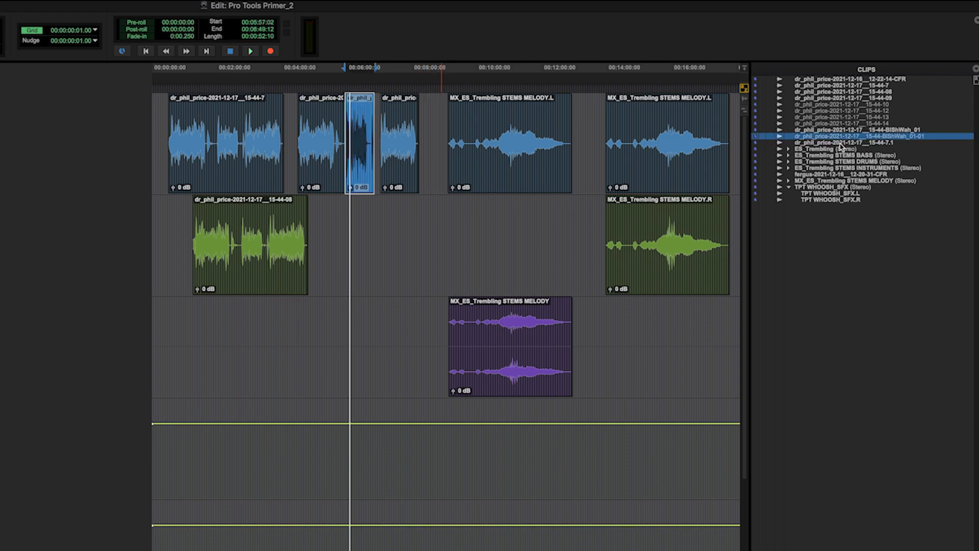
shift+click(836, 143)
drag(836, 144, 654, 330)
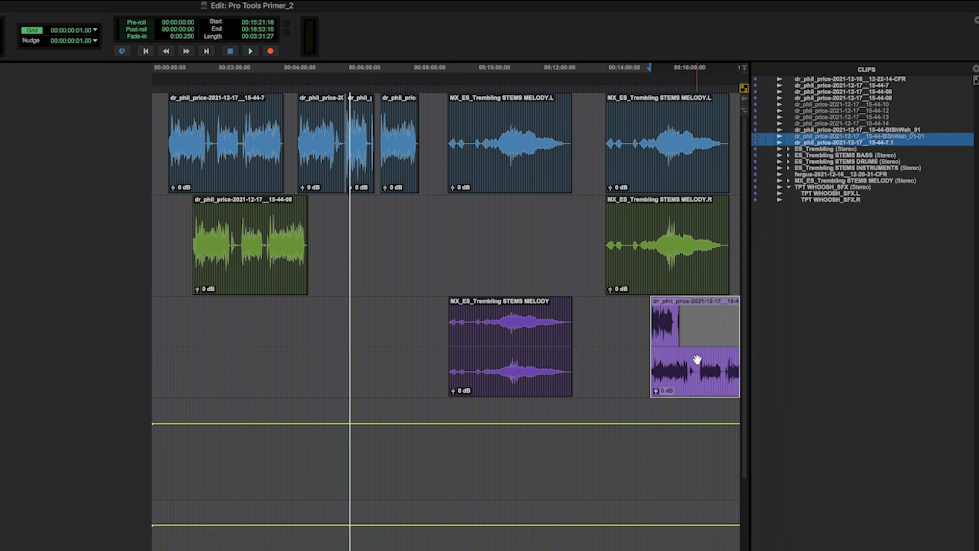
key(r)
drag(554, 324, 489, 370)
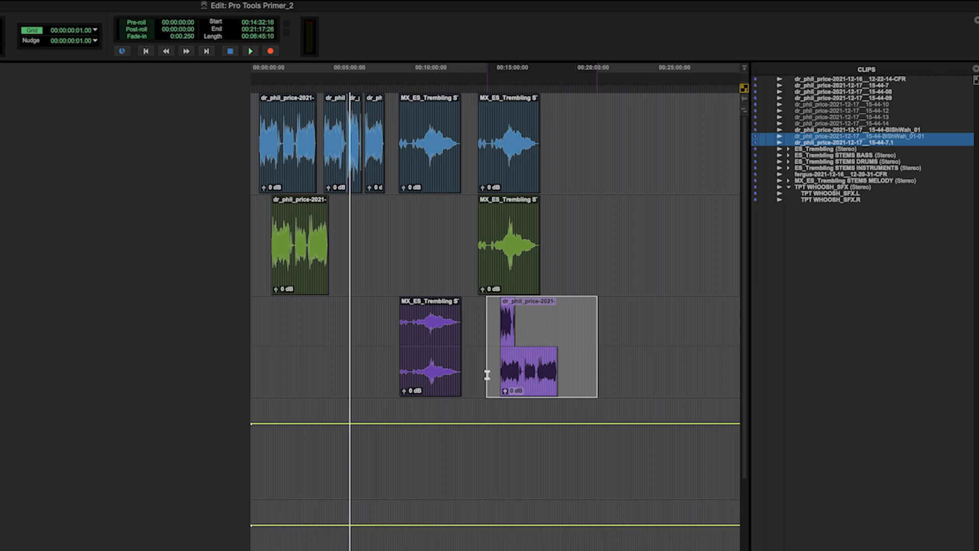
key(Delete)
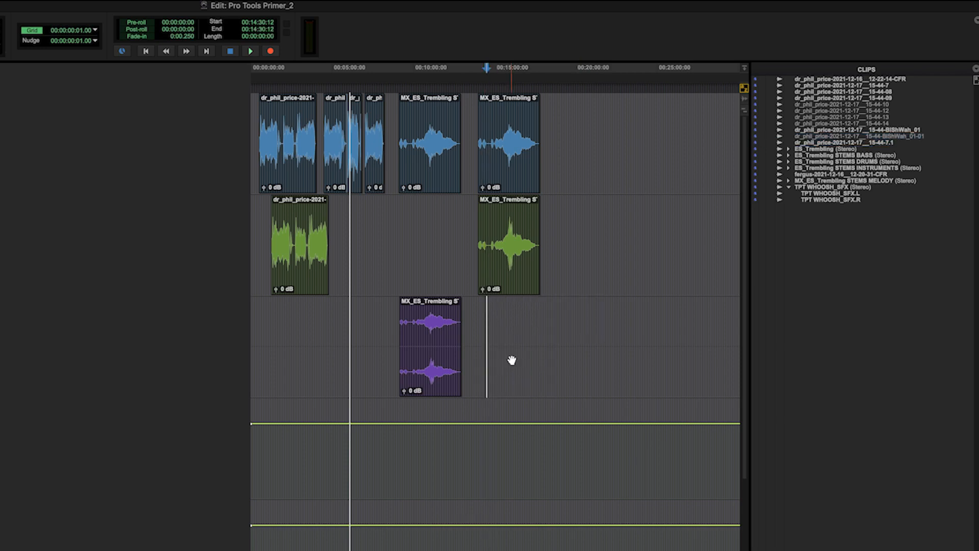